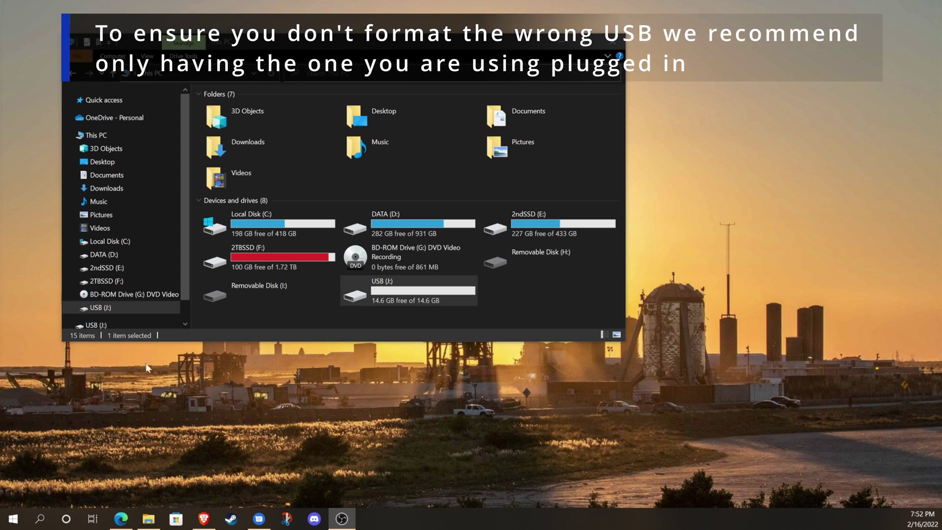
Step: Quick-format the USB (J:) drive as FAT32, confirming the data-erase warning
right_click(359, 294)
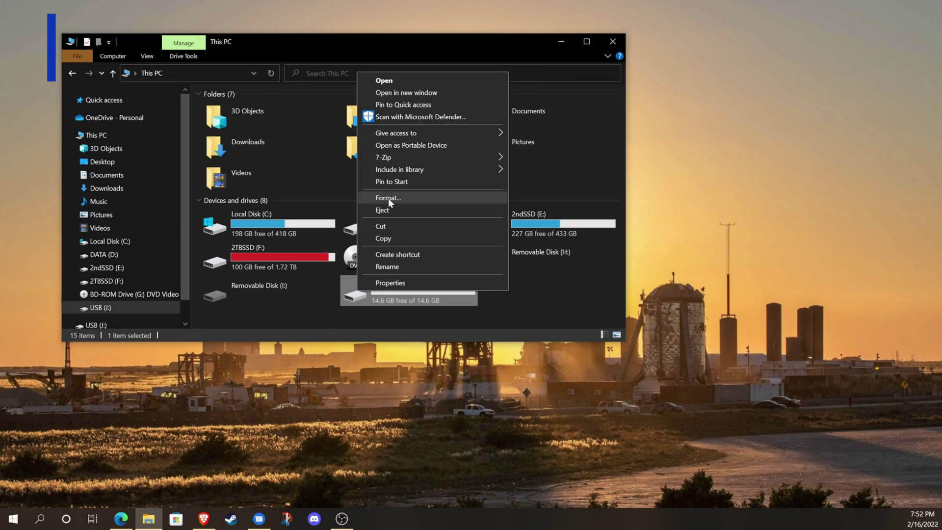
left_click(388, 199)
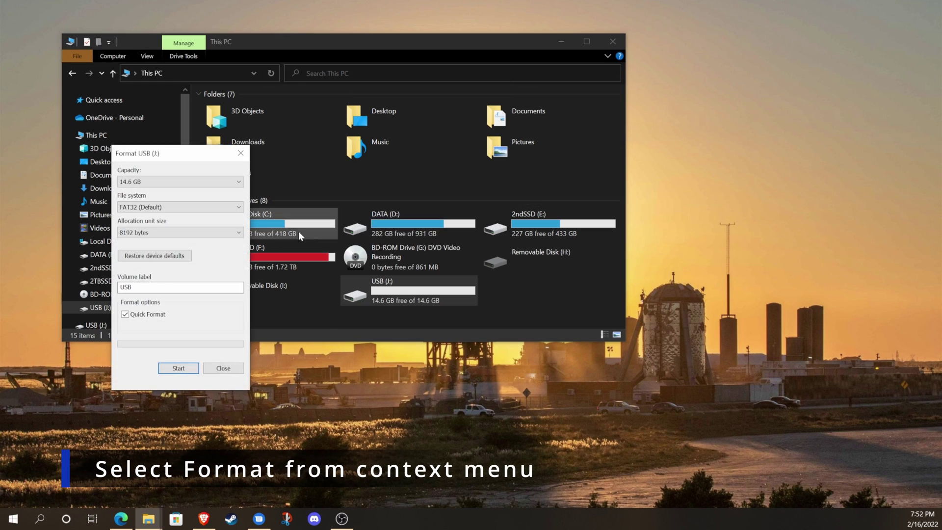
left_click(169, 207)
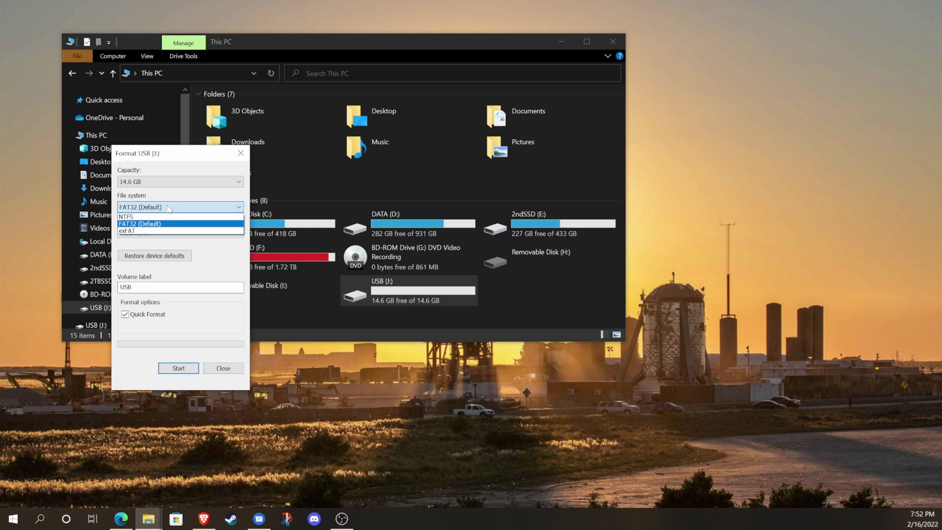
left_click(165, 225)
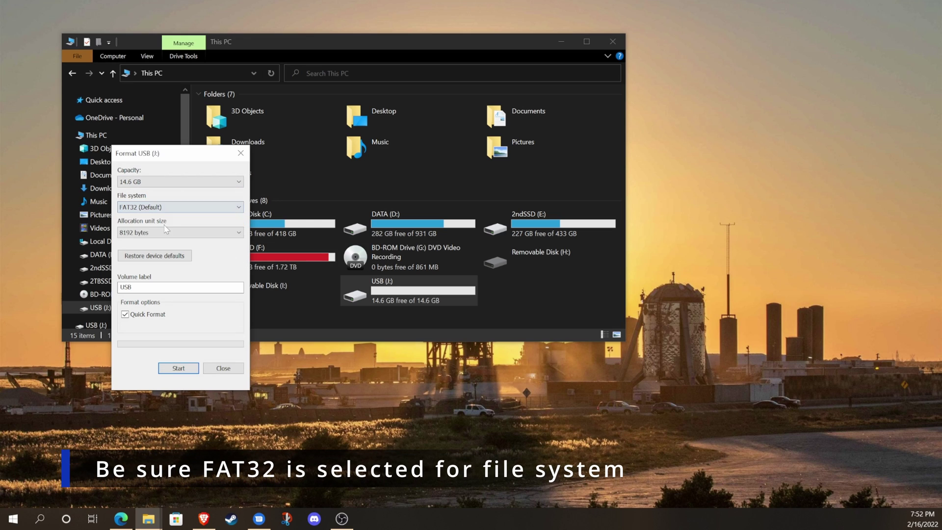
left_click(178, 369)
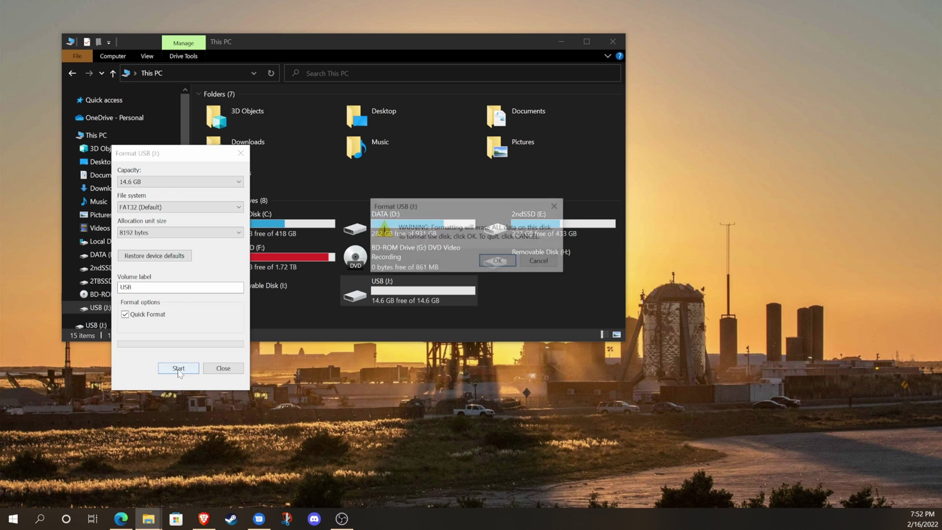
left_click(496, 262)
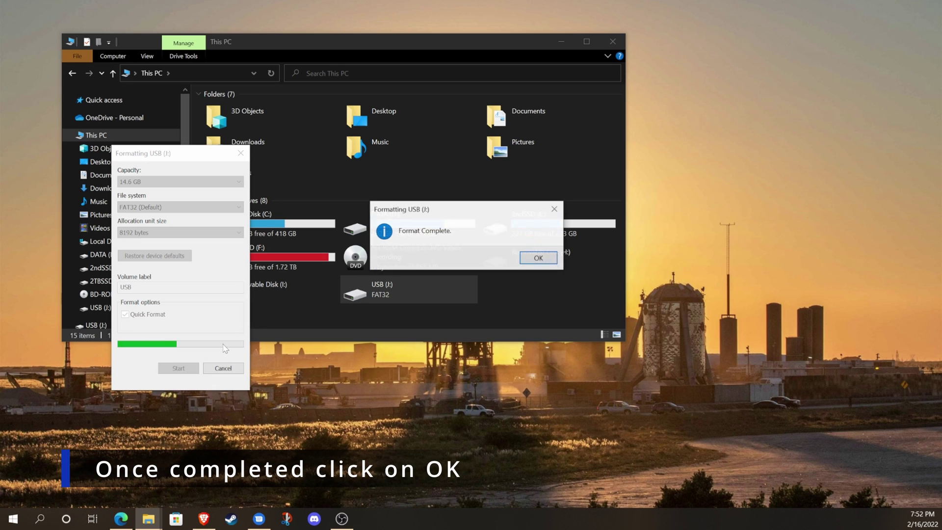
left_click(528, 262)
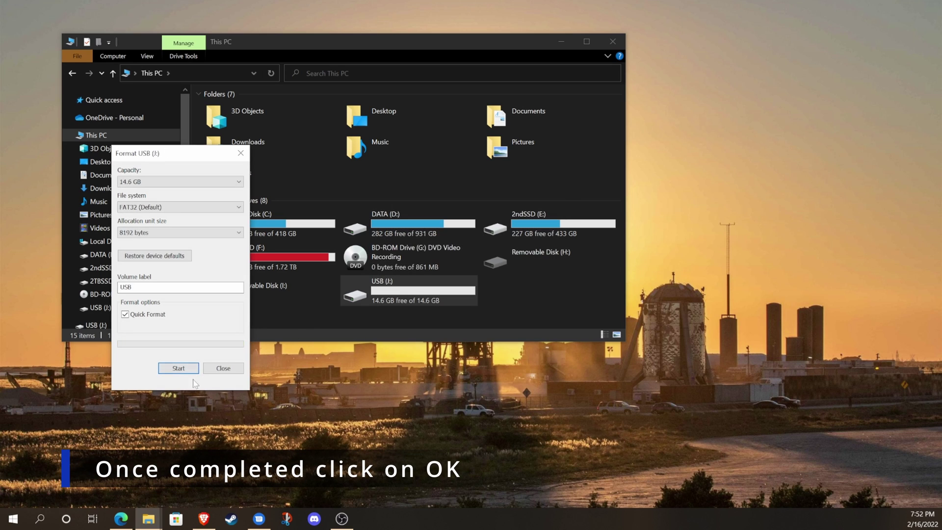
left_click(224, 368)
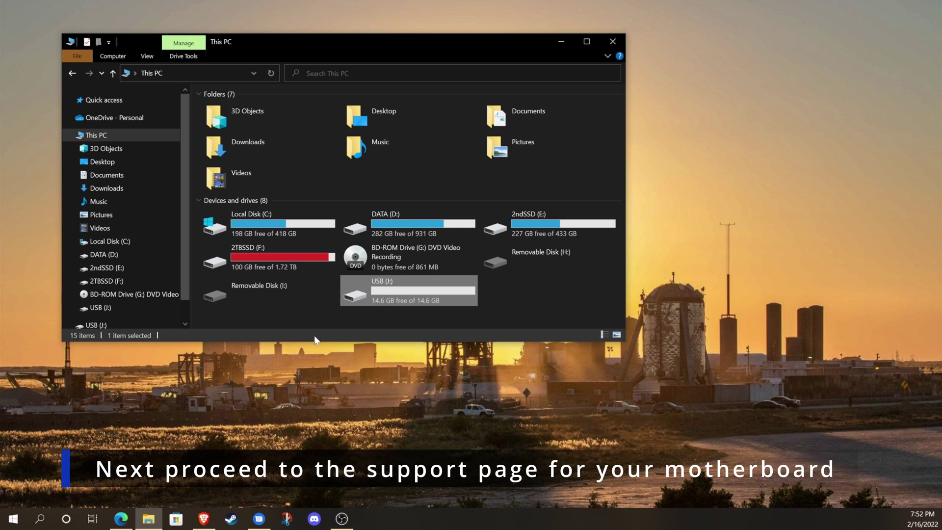
left_click(204, 519)
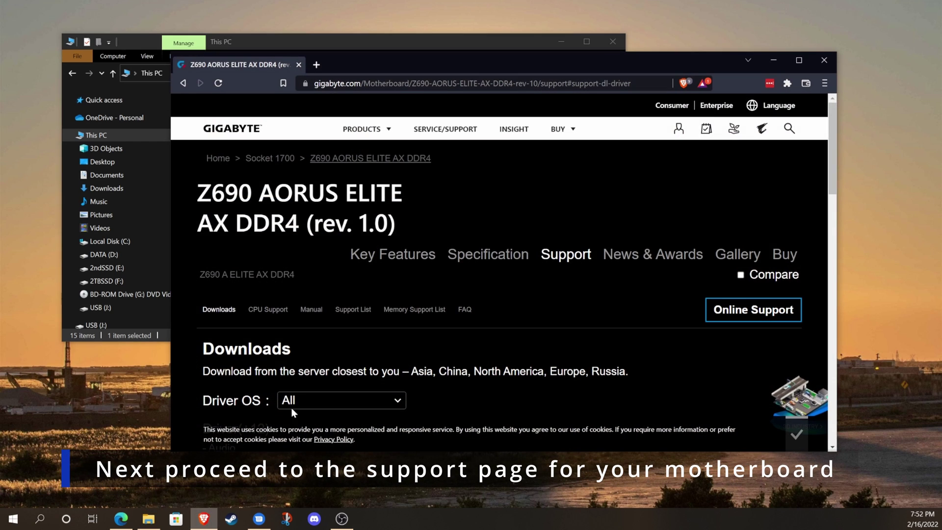
Step: Go to the Z690 AORUS ELITE AX DDR4 Support Downloads and expand the BIOS list
left_click(403, 85)
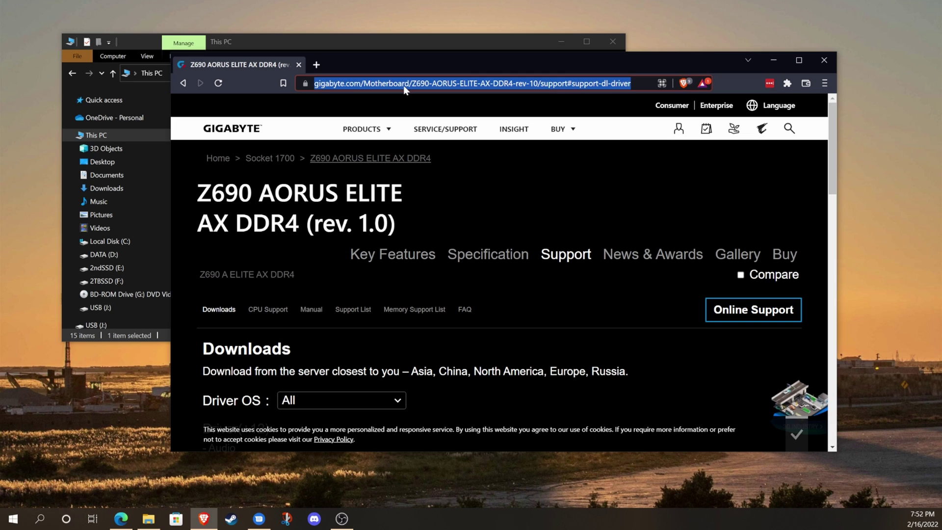
left_click(462, 194)
left_click(564, 256)
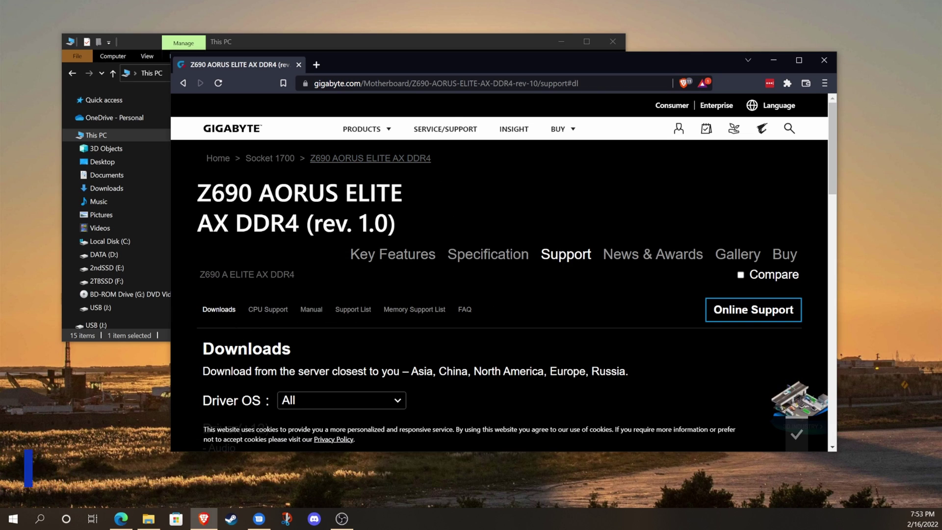
left_click(220, 310)
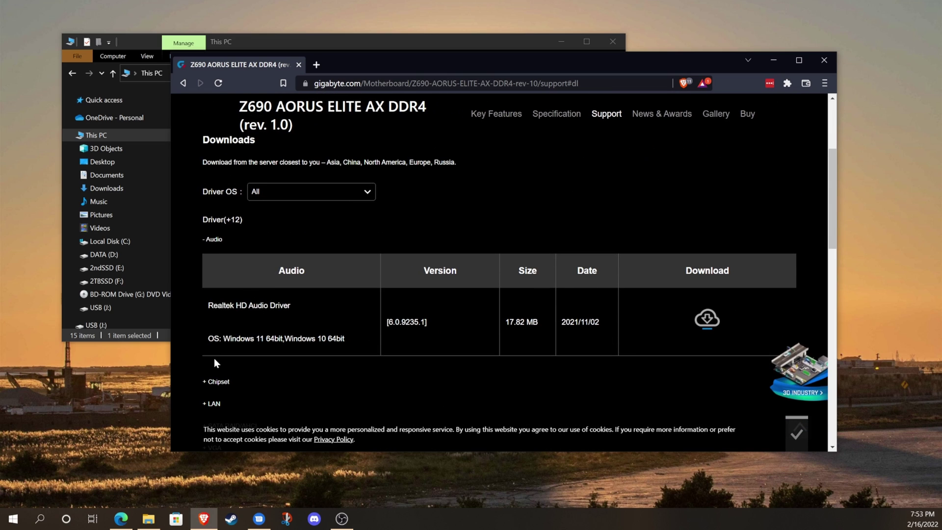
scroll(214, 358, "down", 3)
left_click(216, 329)
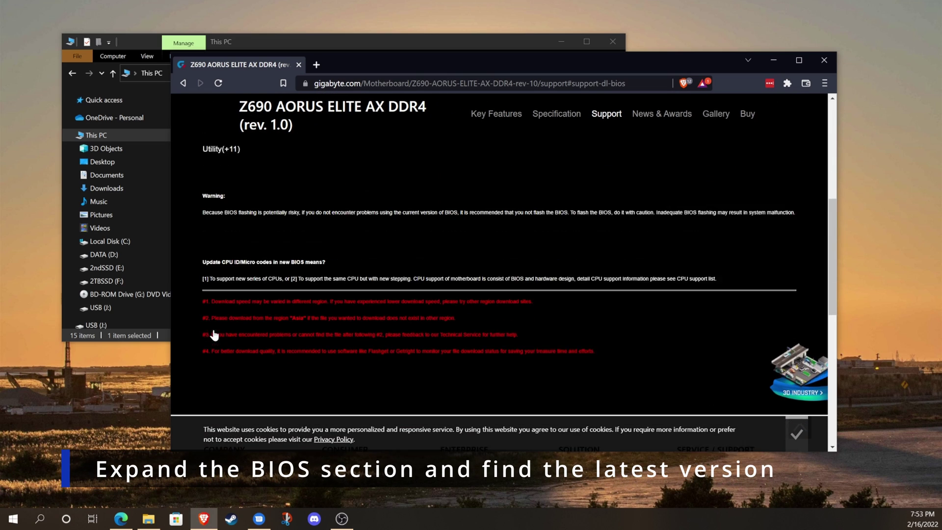
Step: Locate the latest BIOS F7 dated 2022/02/09 and start its download
scroll(289, 280, "up", 8)
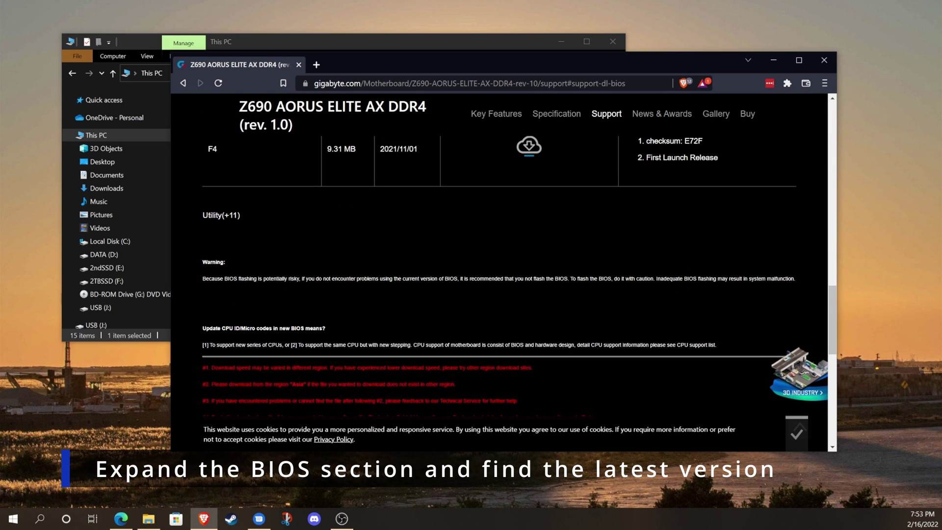
scroll(290, 277, "up", 9)
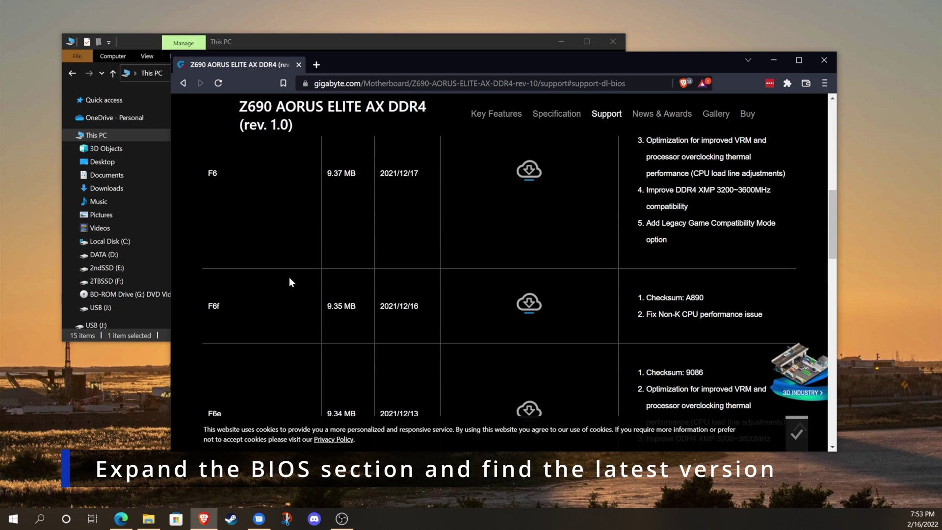
scroll(289, 282, "up", 2)
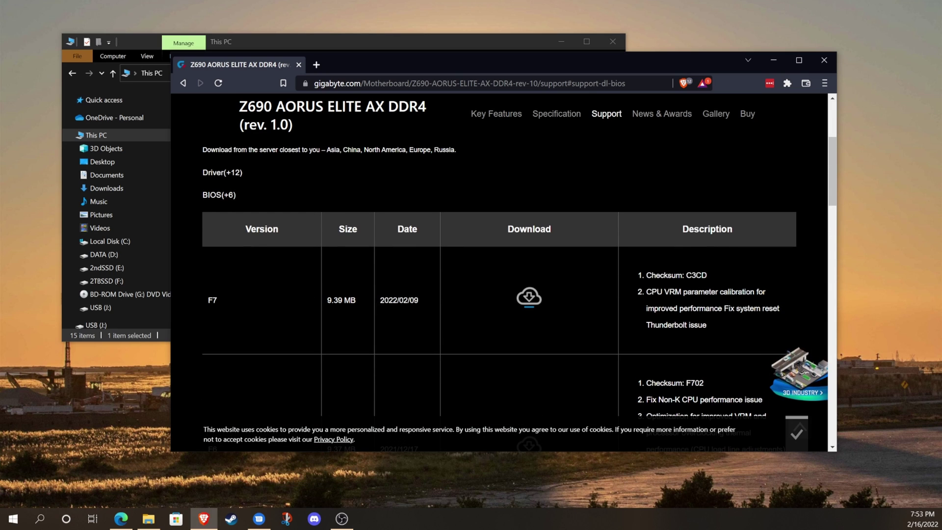
left_click_drag(384, 301, 418, 300)
scroll(422, 301, "down", 2)
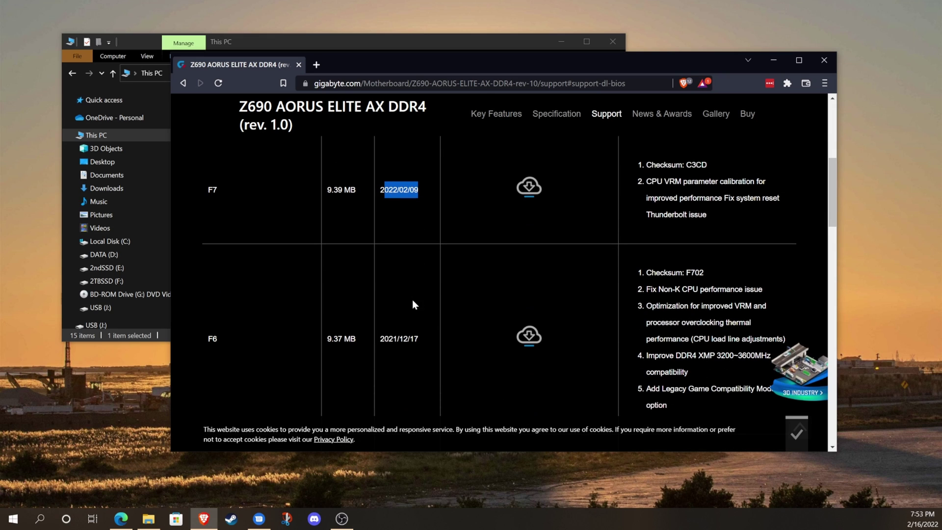
scroll(423, 217, "up", 2)
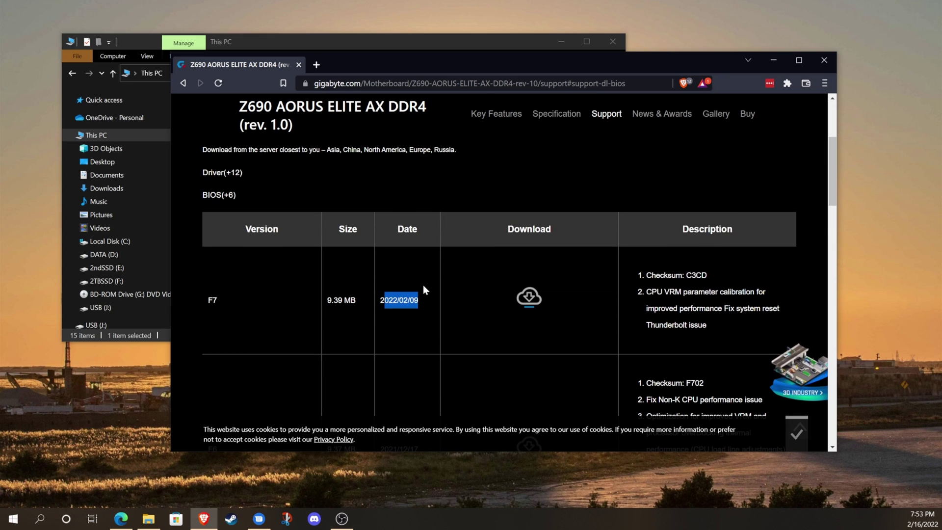
left_click(528, 293)
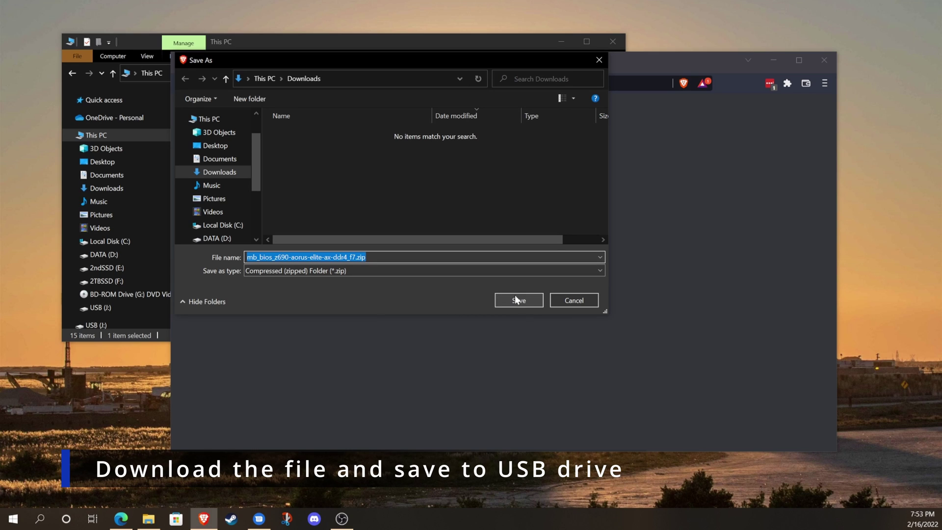
Step: Save mb_bios_z690-aorus-elite-ax-ddr4_f7.zip to the USB (J:) drive
scroll(222, 227, "down", 3)
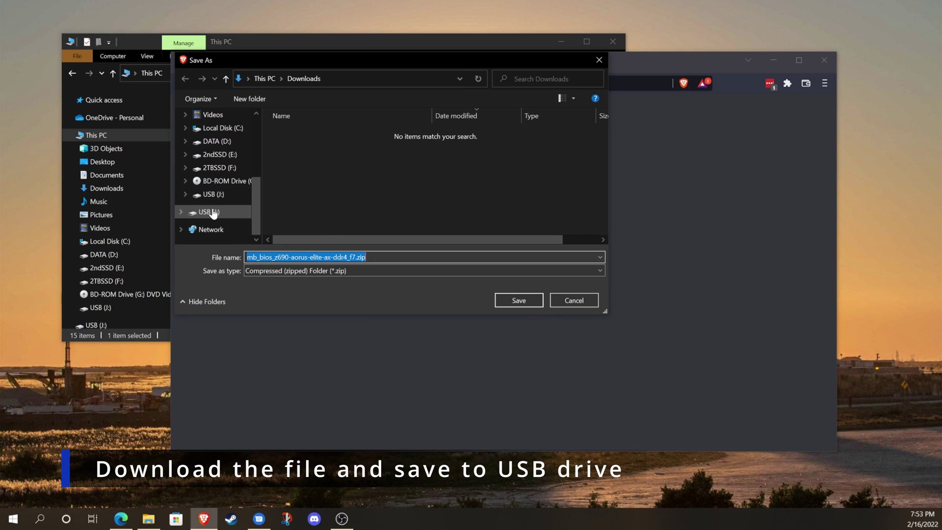
left_click(211, 212)
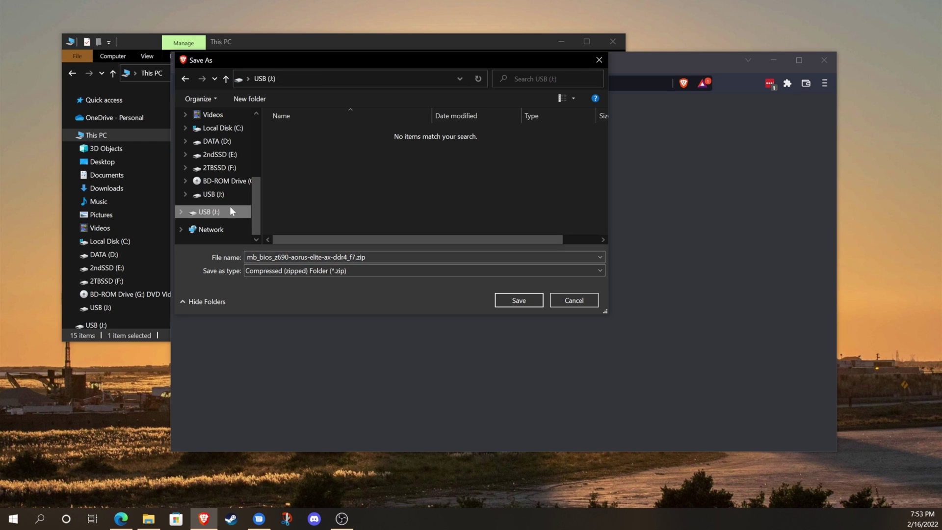
left_click(519, 301)
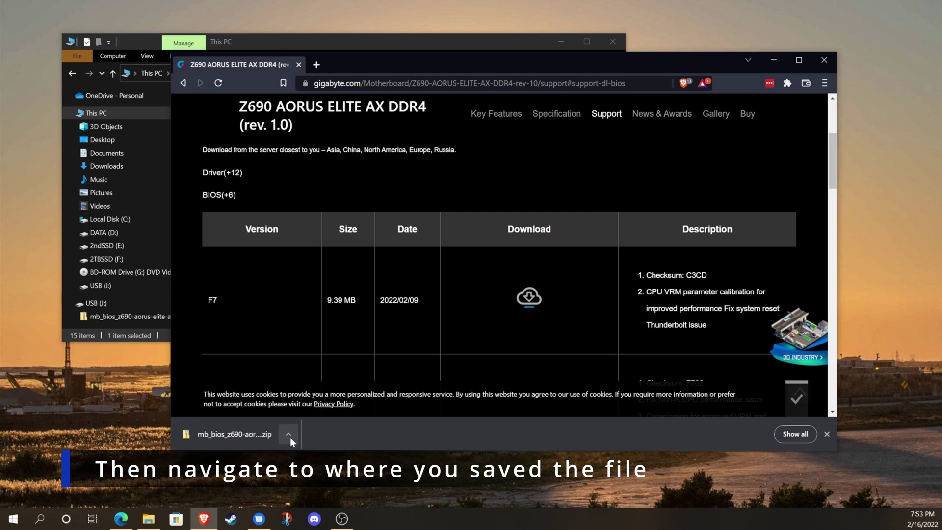
left_click(290, 437)
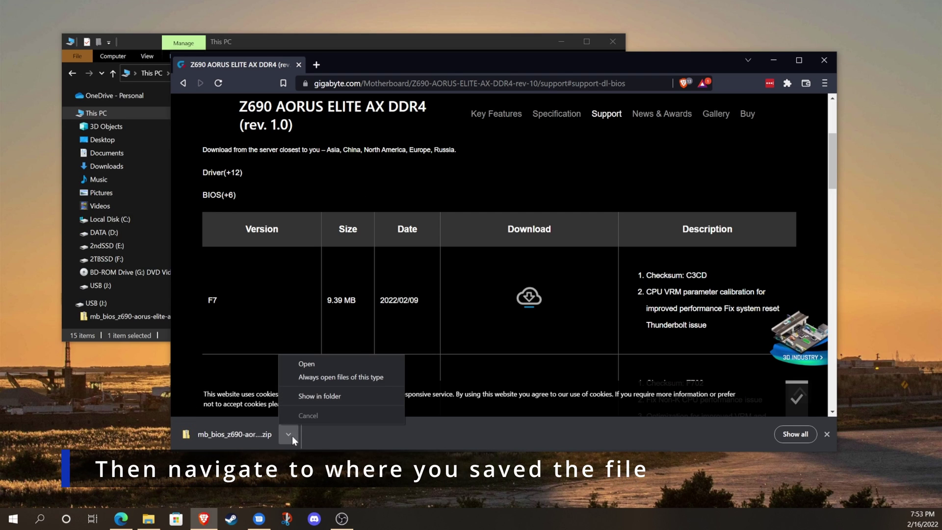
Step: Extract the F7 BIOS zip into the J:\ drive root
left_click(322, 396)
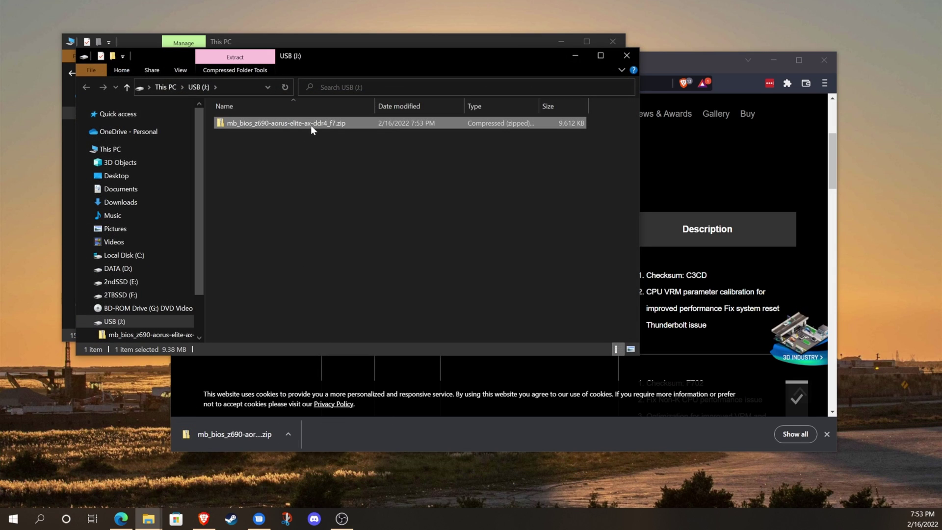
right_click(311, 127)
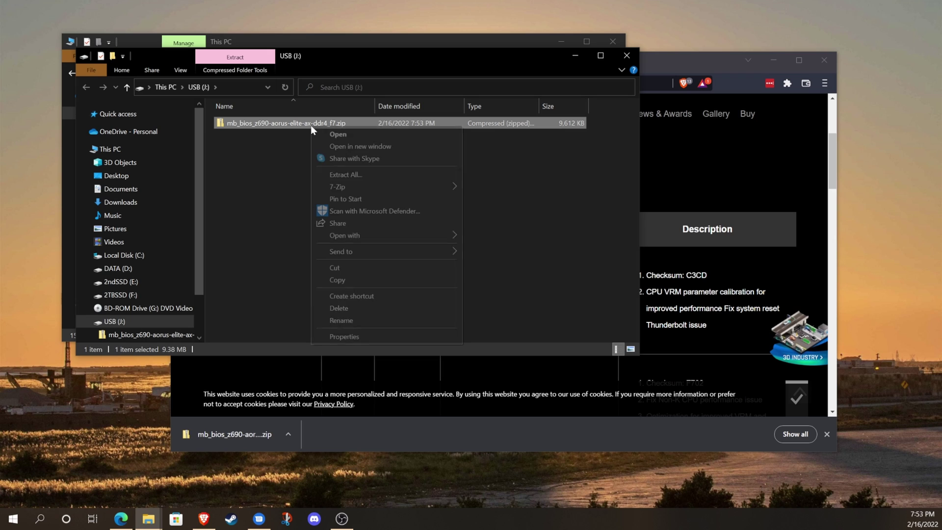
left_click(351, 174)
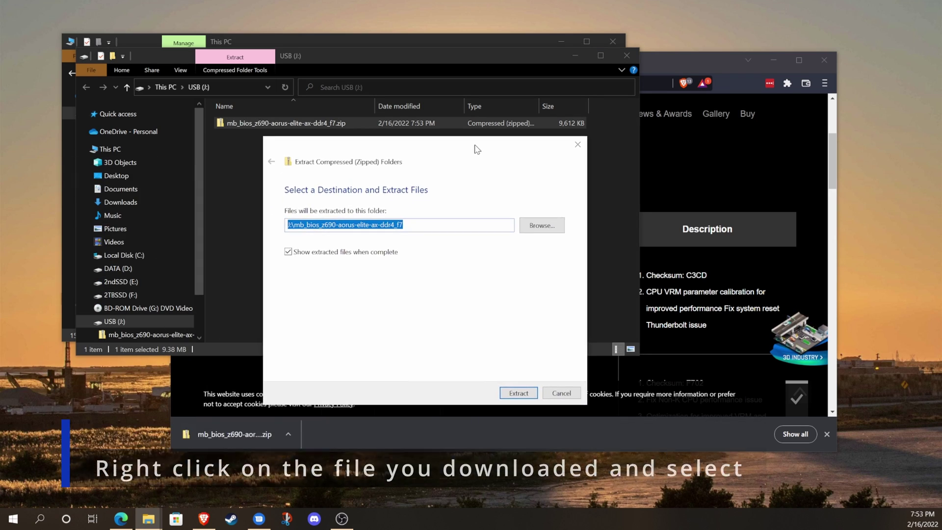
key("End")
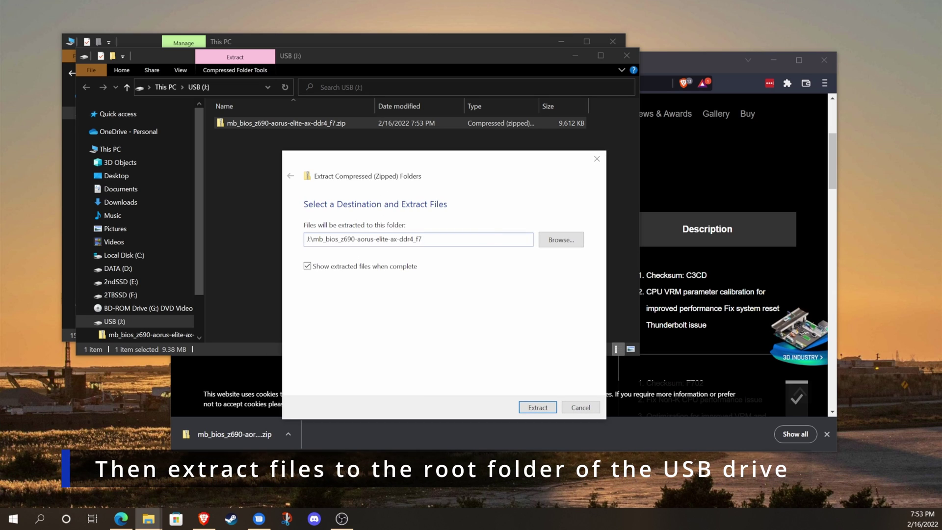
key("shift+Left")
key("shift+Left")
key("shift+Left")
key("shift+Left")
key("shift+Left")
key("shift+Left")
key("shift+Left")
key("shift+Left")
key("shift+Left")
key("shift+Left")
key("shift+Left")
key("shift+Left")
key("shift+Left")
key("shift+Left")
key("shift+Left")
key("shift+Left")
key("shift+Left")
key("shift+Left")
key("shift+Left")
key("shift+Left")
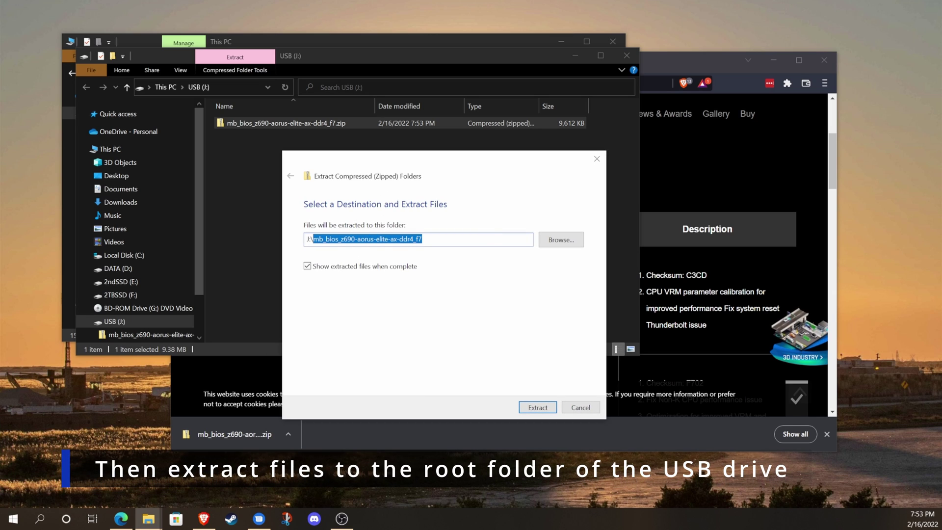
key("BackSpace")
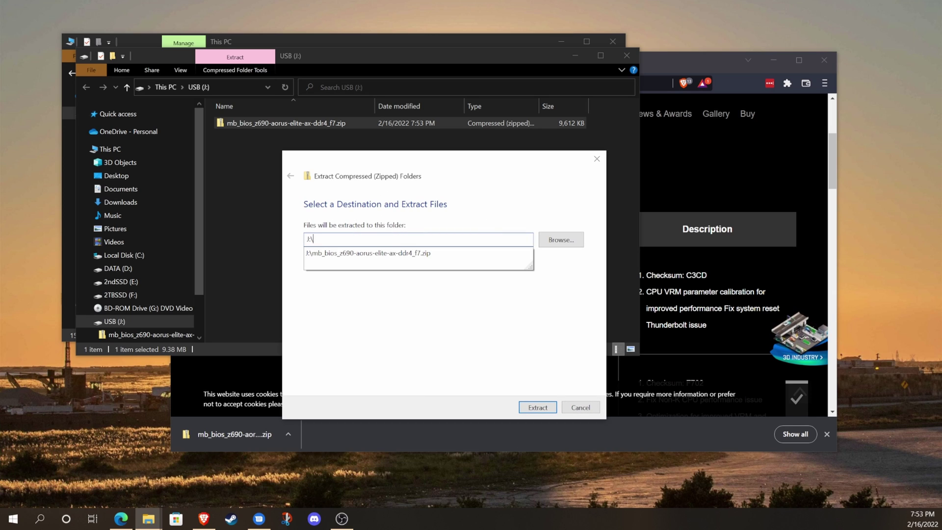
key("Return")
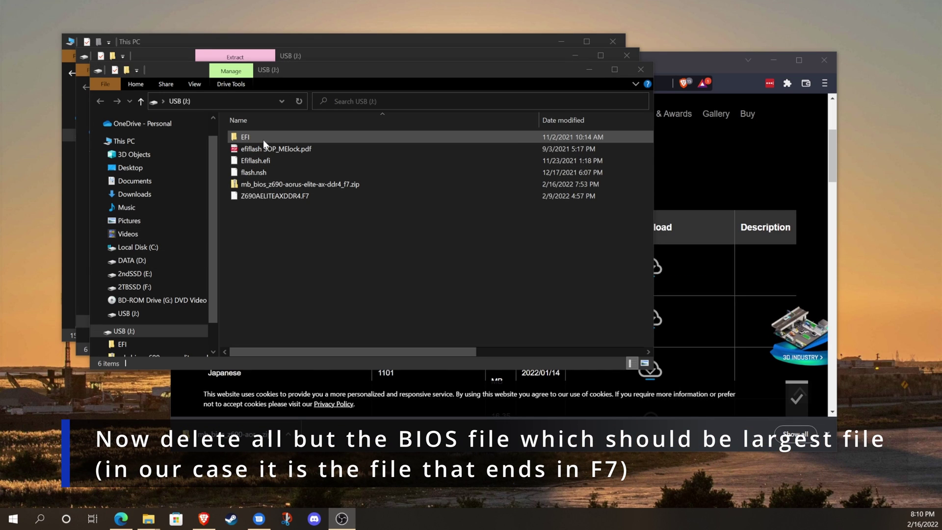
Step: Permanently delete the EFI folder, flash files, PDF and zip from the USB drive
left_click(264, 139)
left_click(280, 183, "shift")
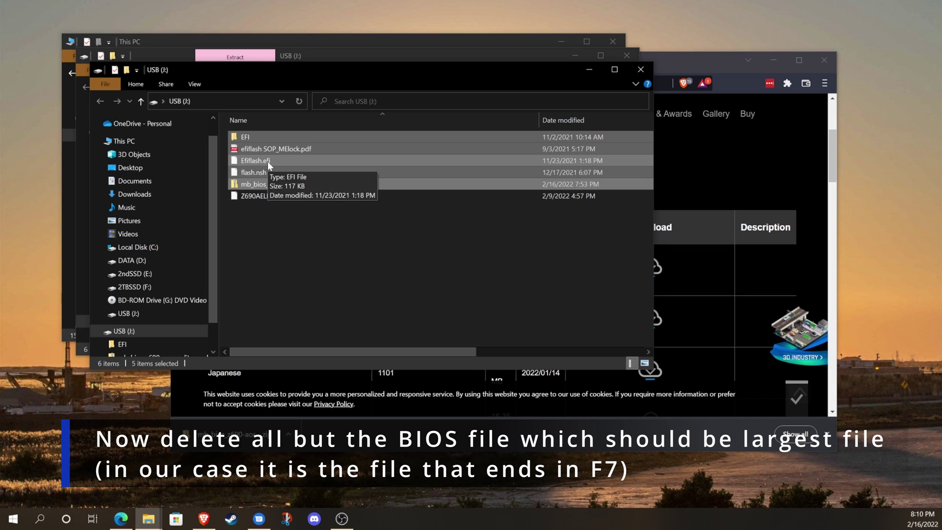
key("Delete")
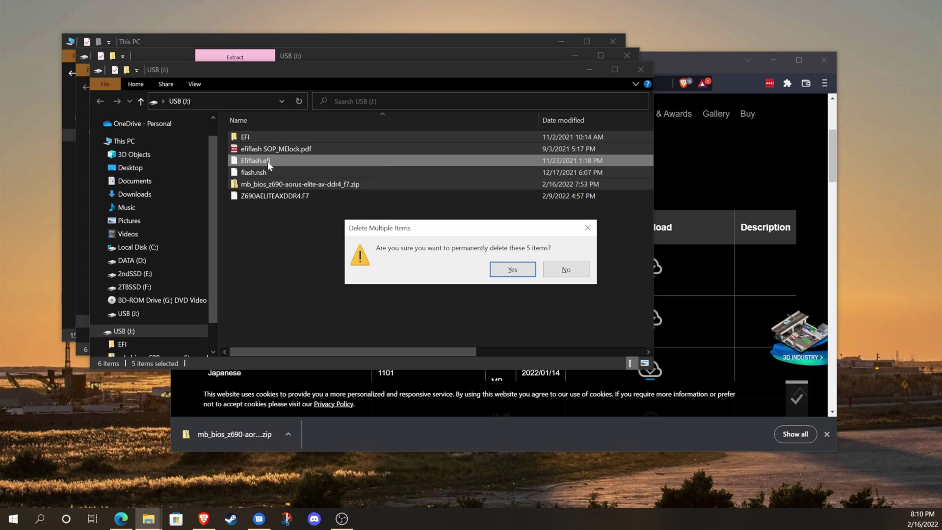
left_click(511, 270)
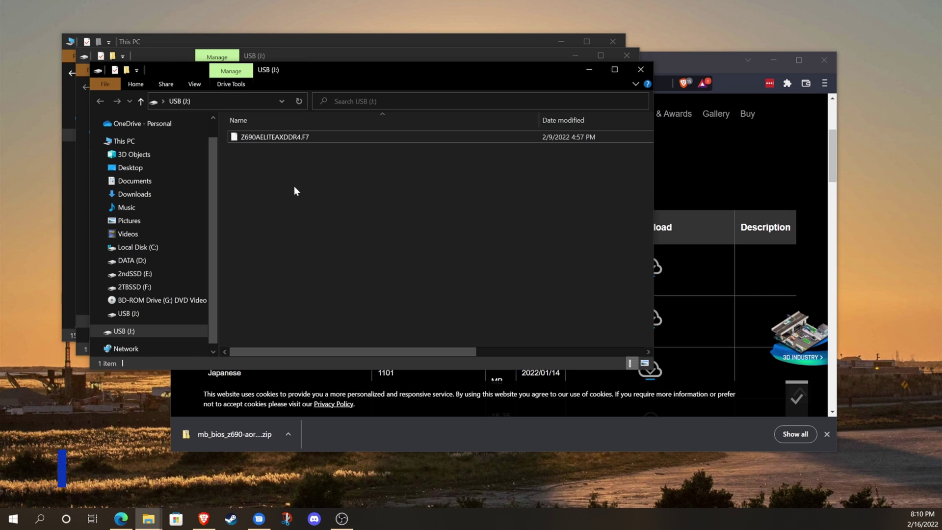
Step: Rename Z690AELITEAXDDR4.F7 to GIGABYTE.bin, accepting the extension change
right_click(261, 139)
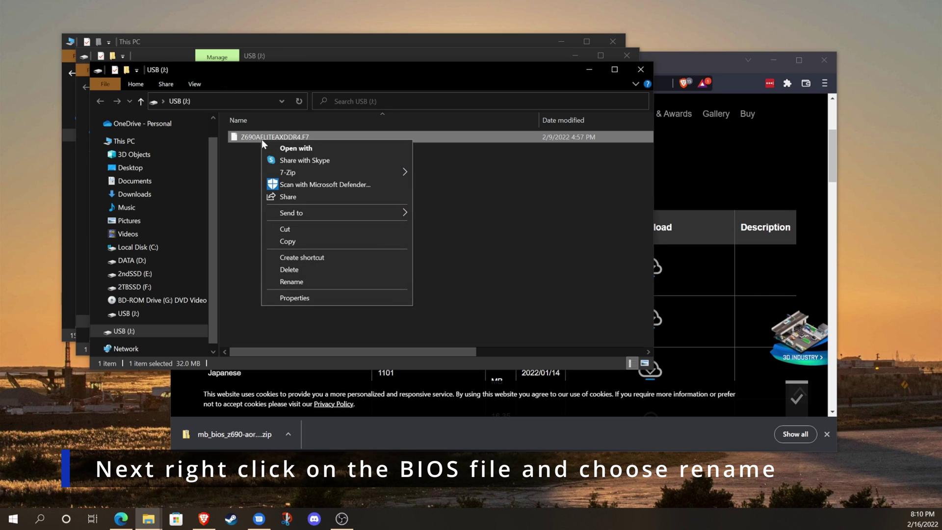
left_click(303, 283)
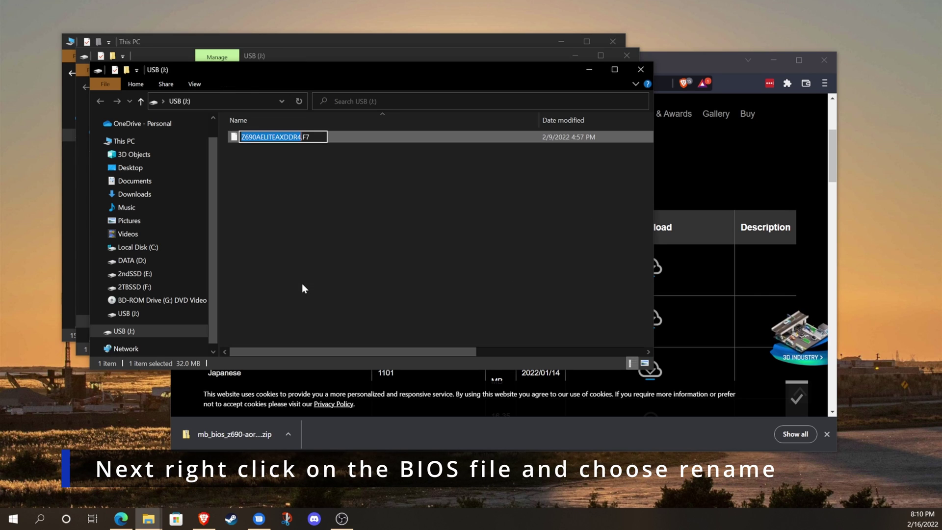
key("BackSpace")
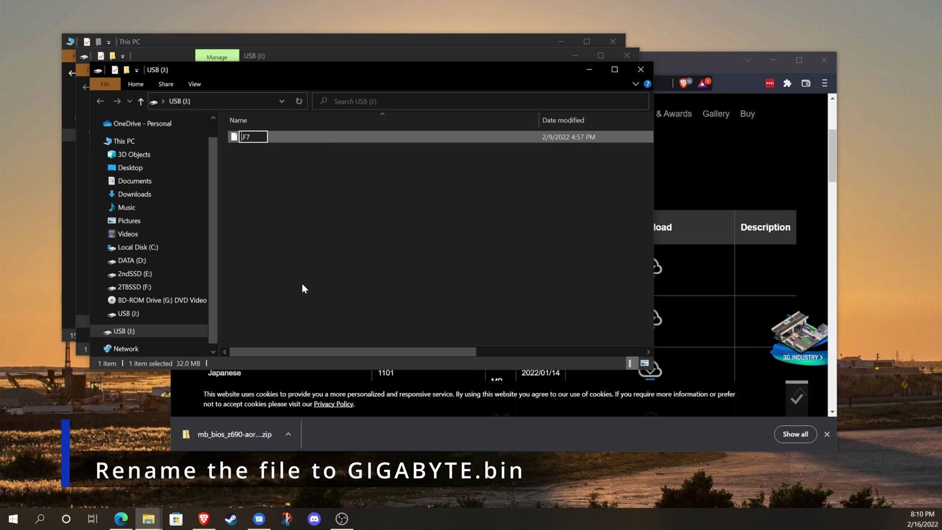
key("Delete")
key("Delete")
key("Delete")
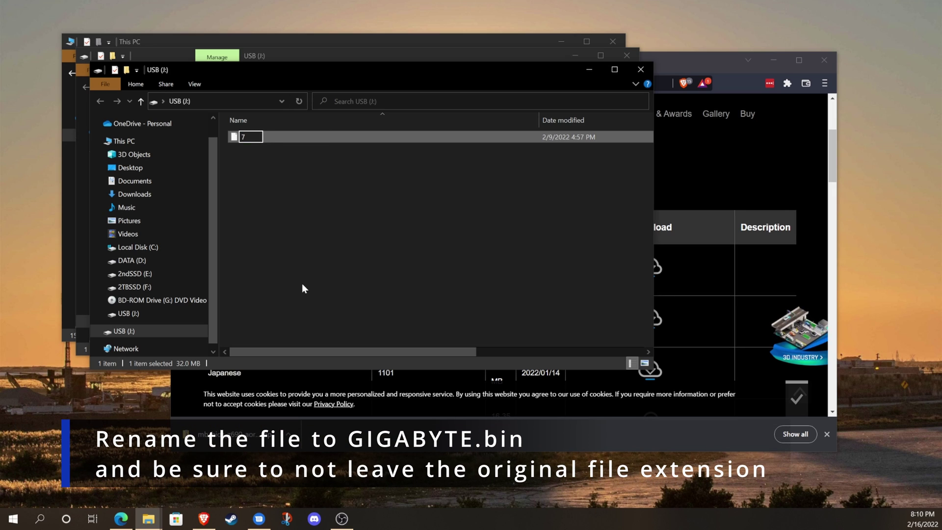
type("G")
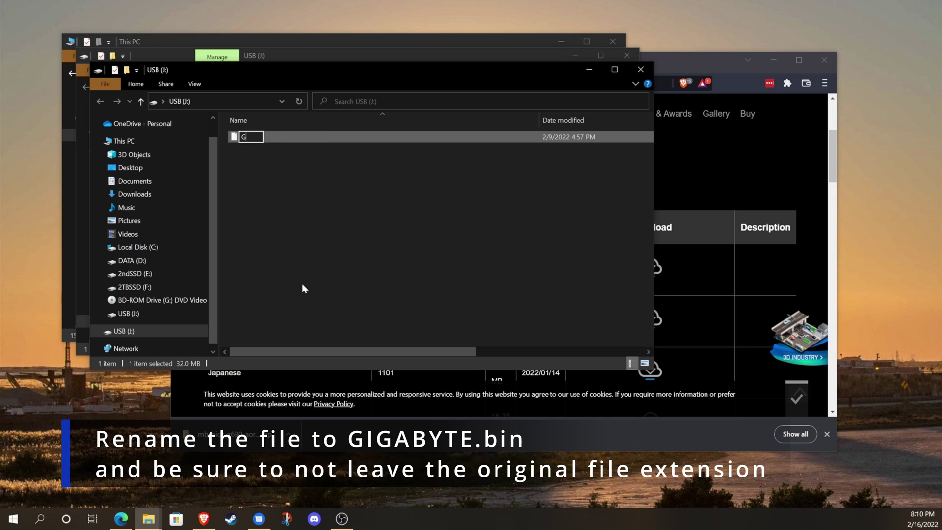
type("IGABY")
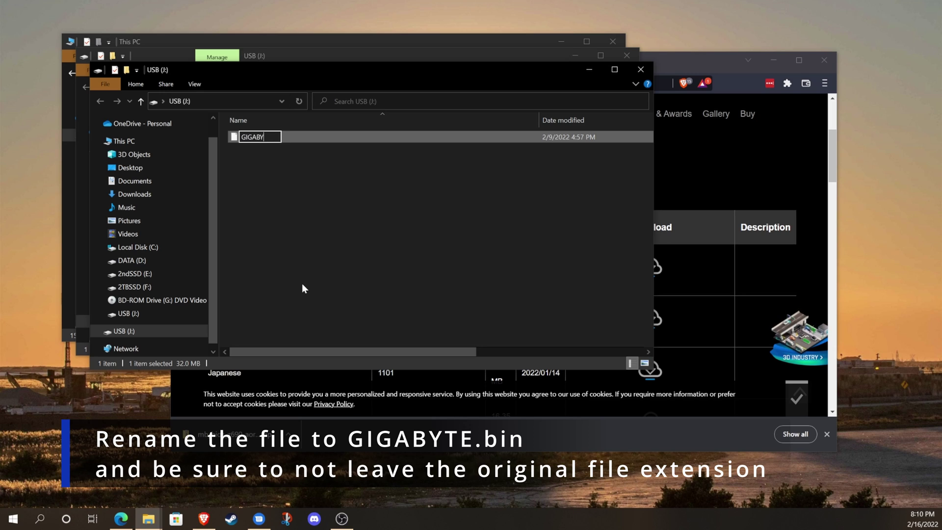
type("TE.bin")
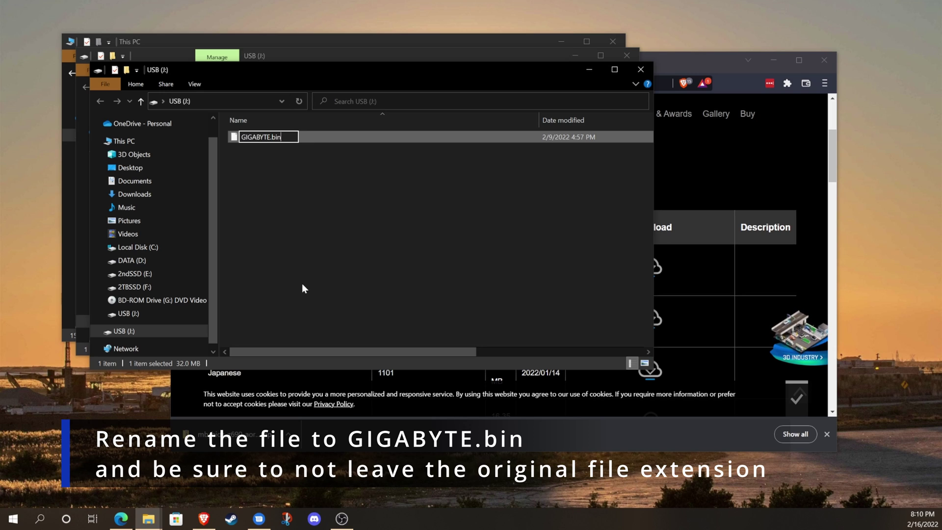
key("Return")
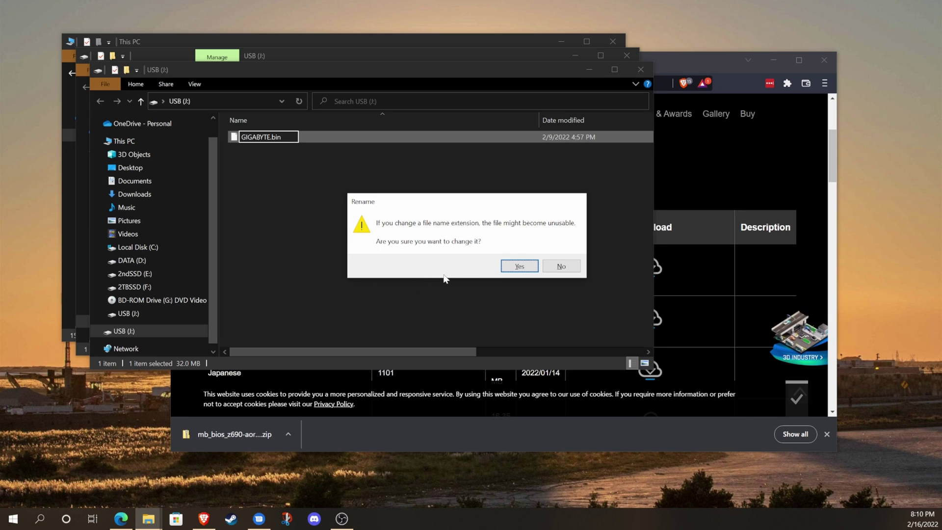
left_click(520, 268)
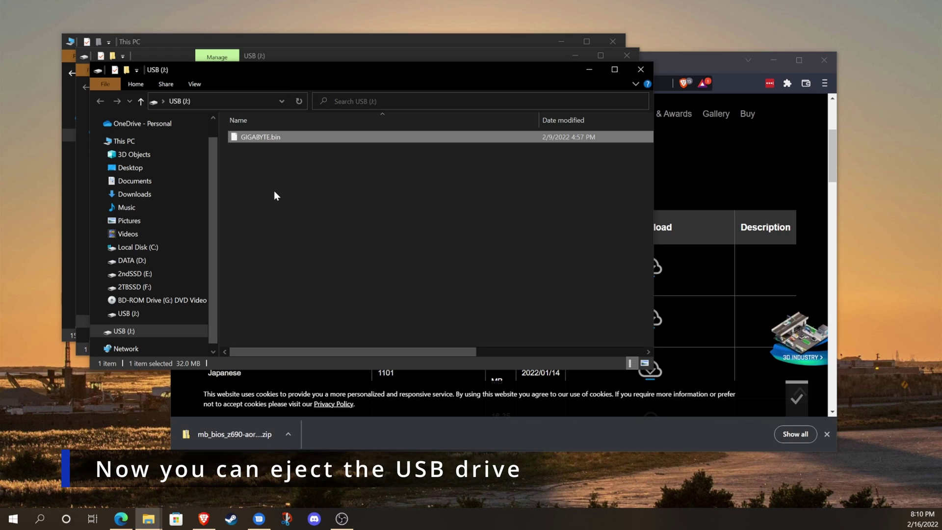
Step: Eject the USB (J:) drive from the navigation pane
right_click(126, 331)
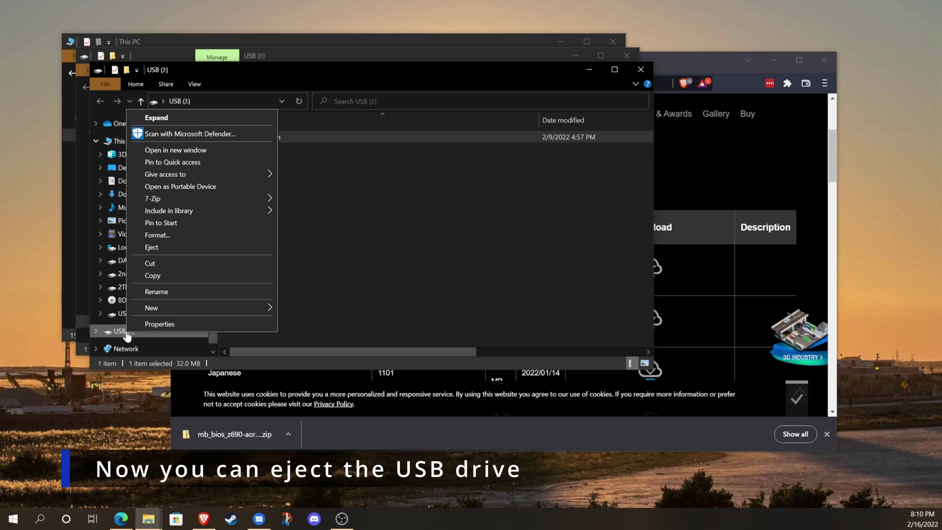
left_click(156, 248)
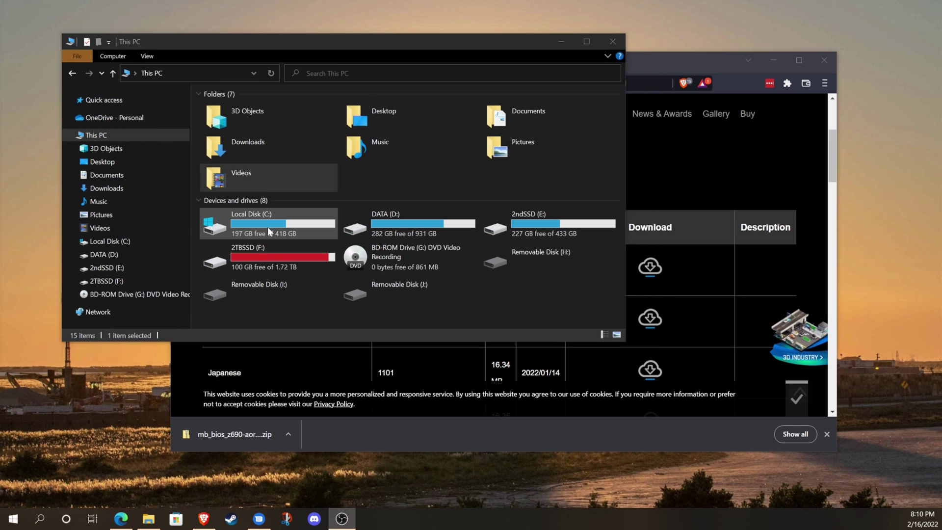